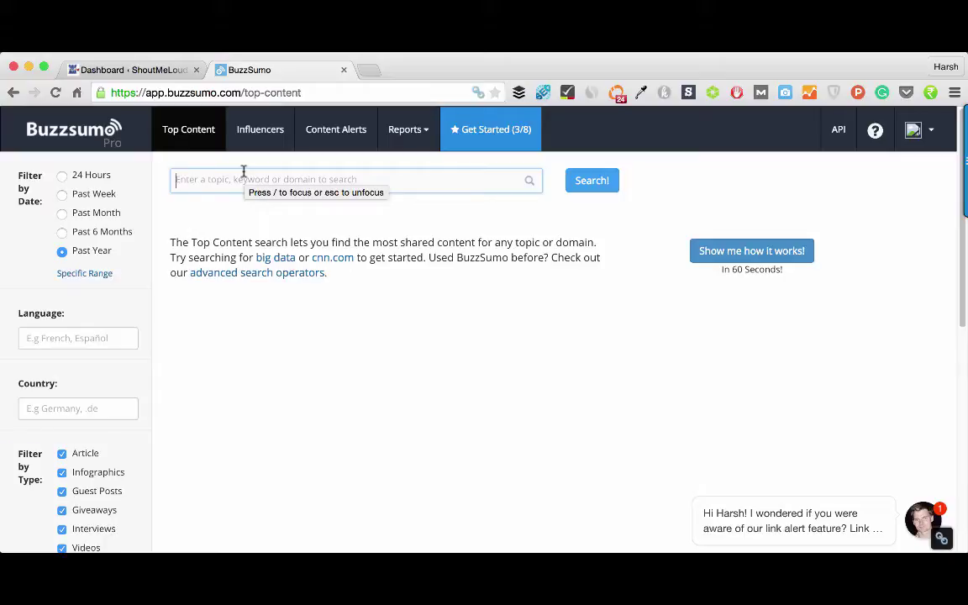
Search the top content for the domain shoutmeloud.com
left_click(276, 257)
left_click(330, 258)
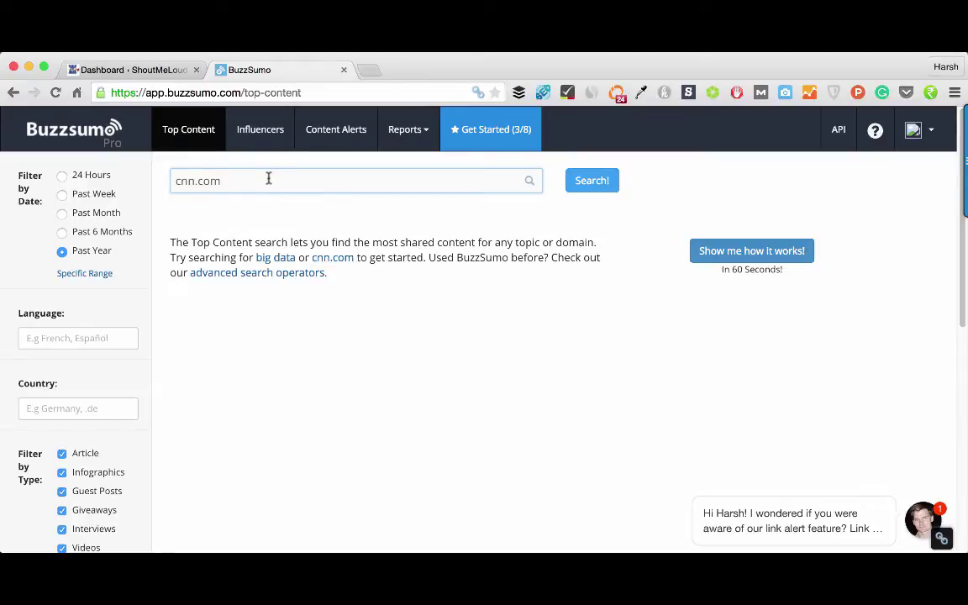
left_click_drag(246, 180, 151, 179)
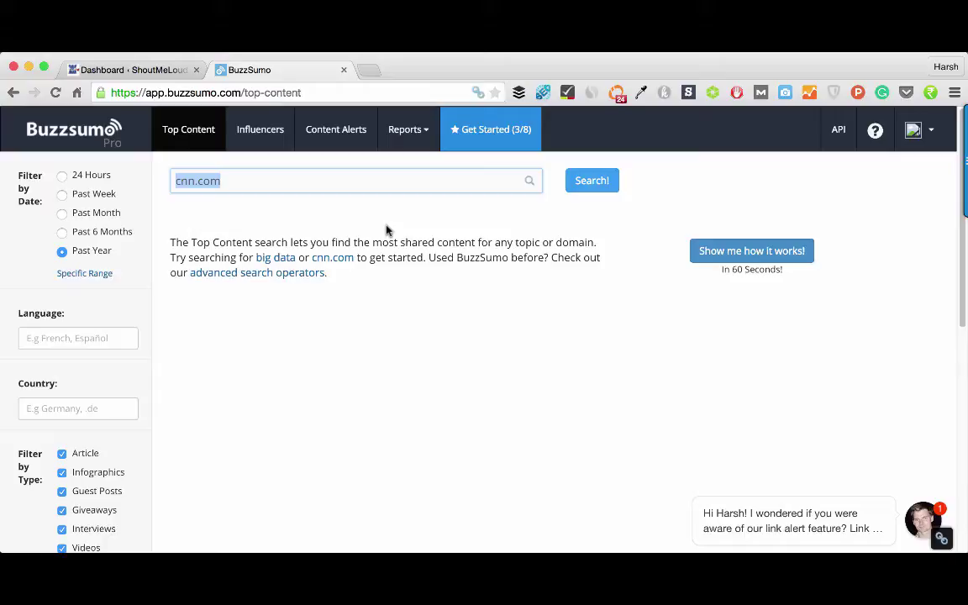
type("shoutme")
key("BackSpace")
key("BackSpace")
key("BackSpace")
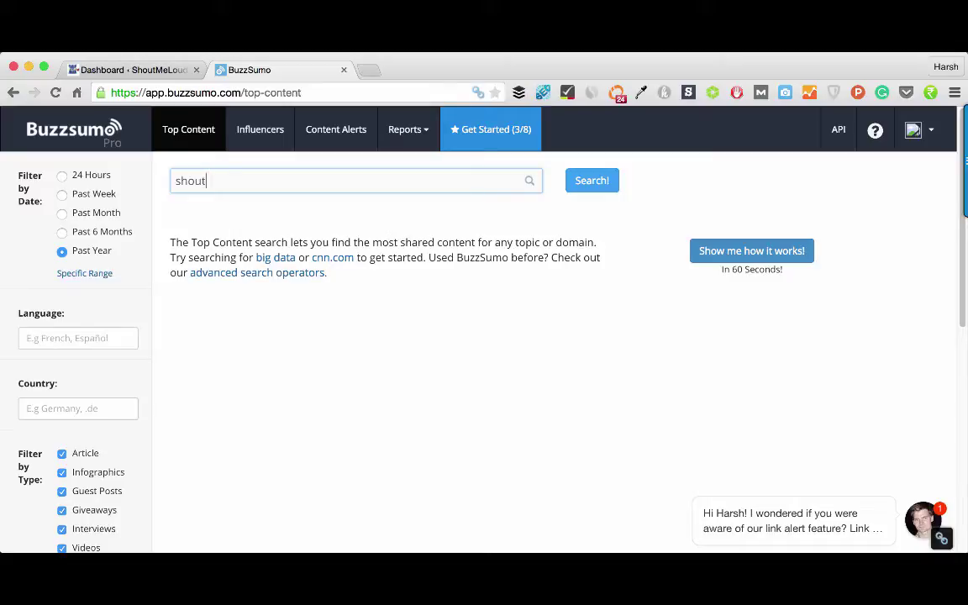
type("tmeloud.com")
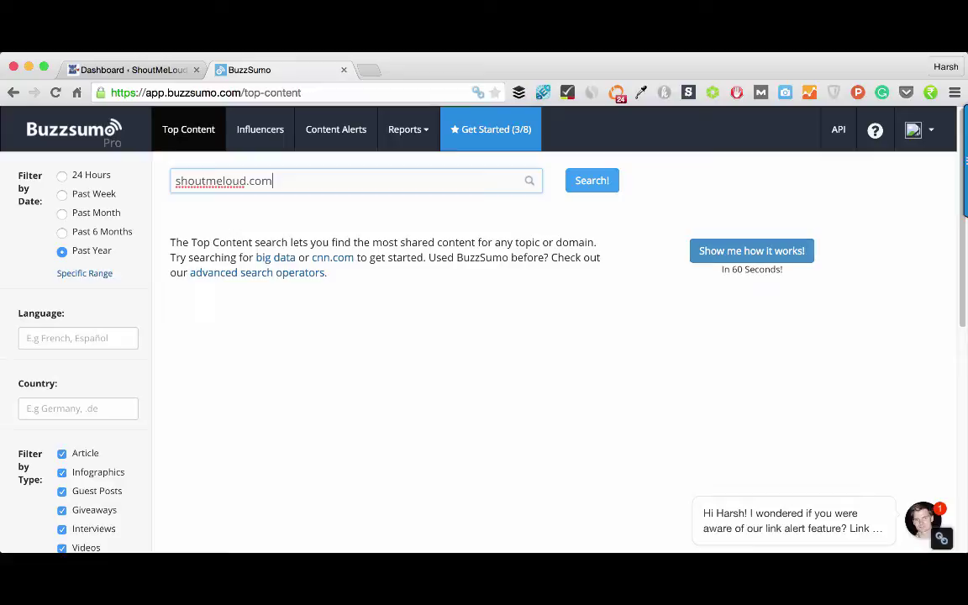
left_click(580, 188)
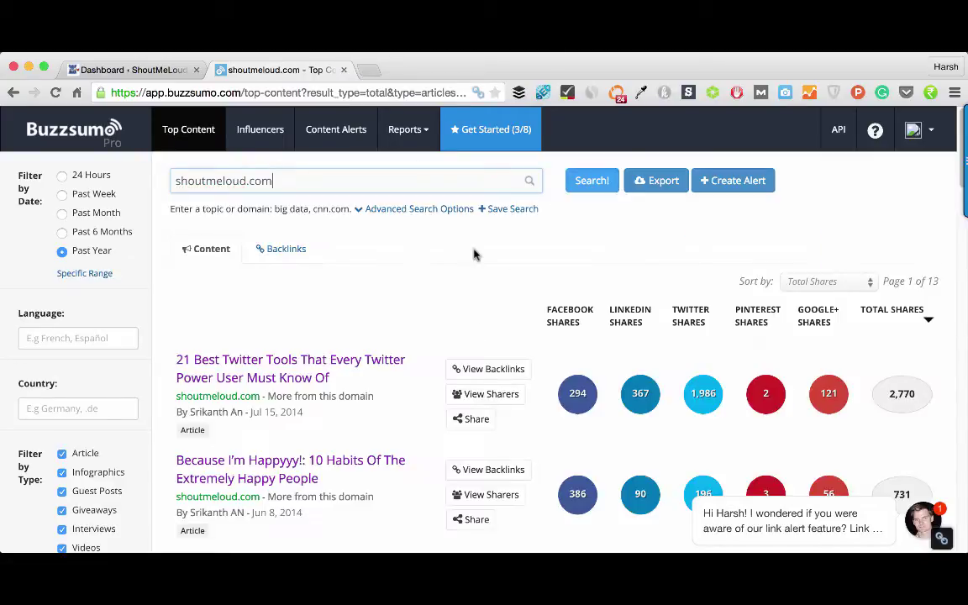
Examine the date and content type filters and the share counts per network of the shoutmeloud.com articles
scroll(42, 192, "down", 1)
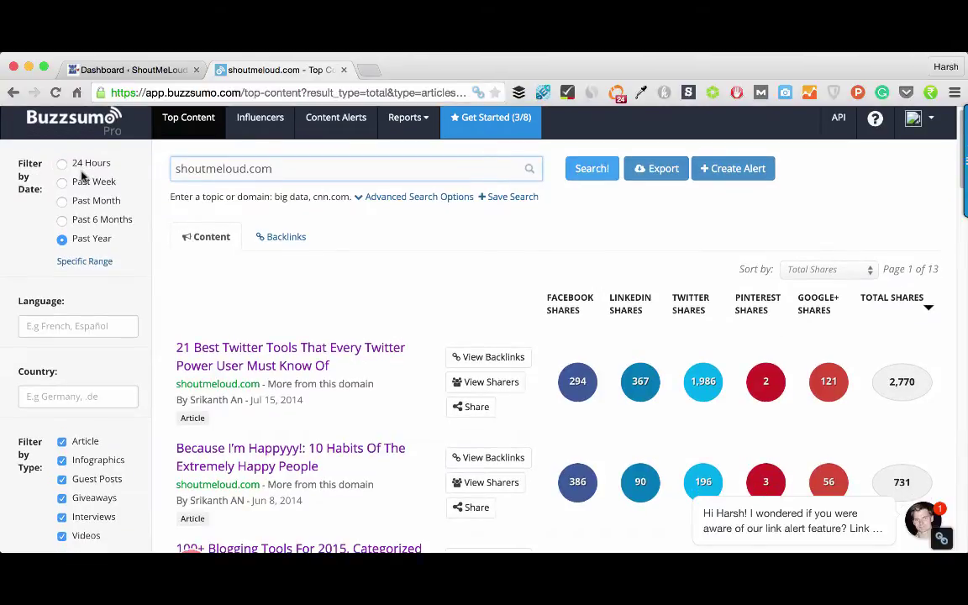
scroll(93, 303, "down", 3)
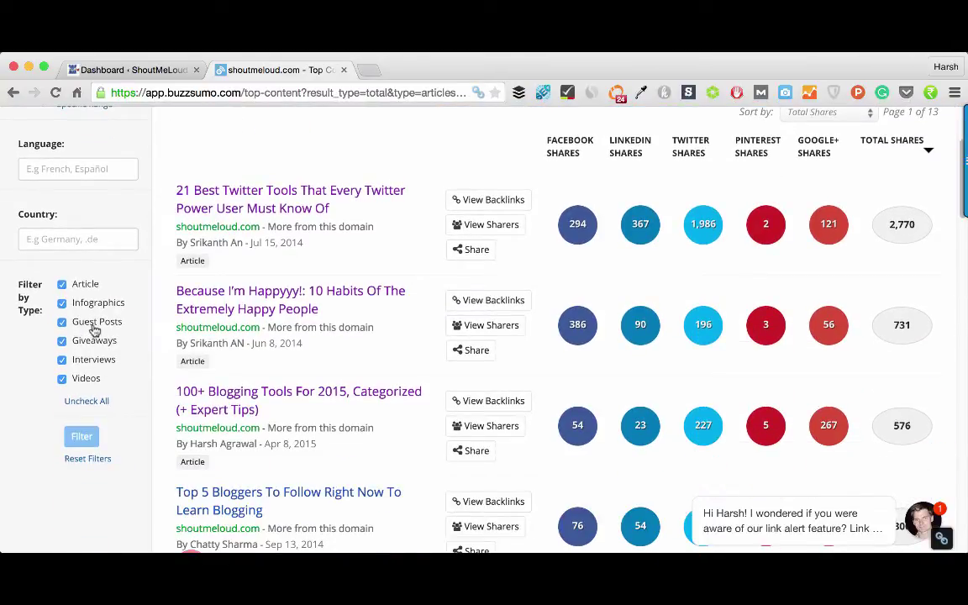
scroll(94, 331, "up", 1)
scroll(95, 331, "up", 2)
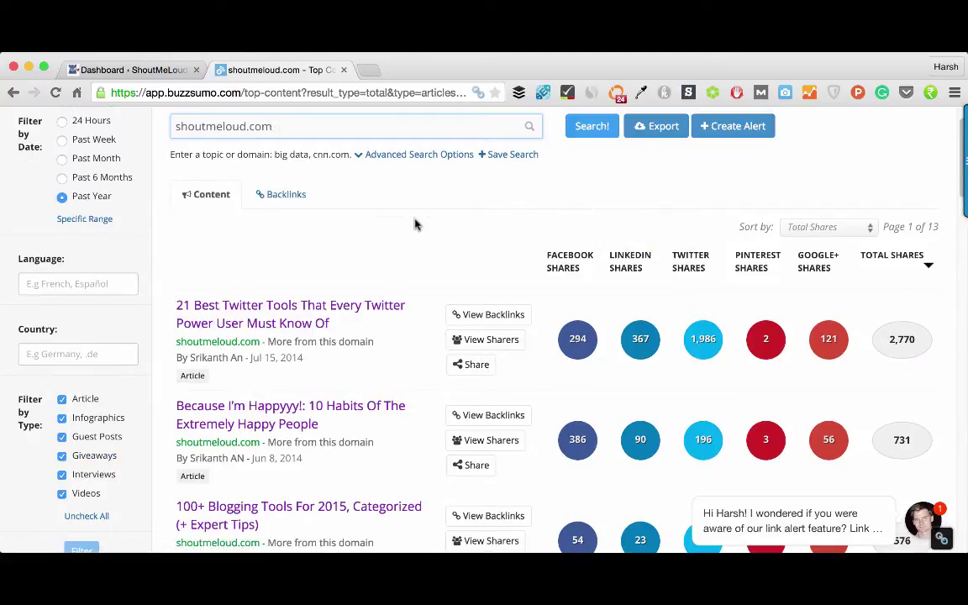
scroll(415, 224, "up", 1)
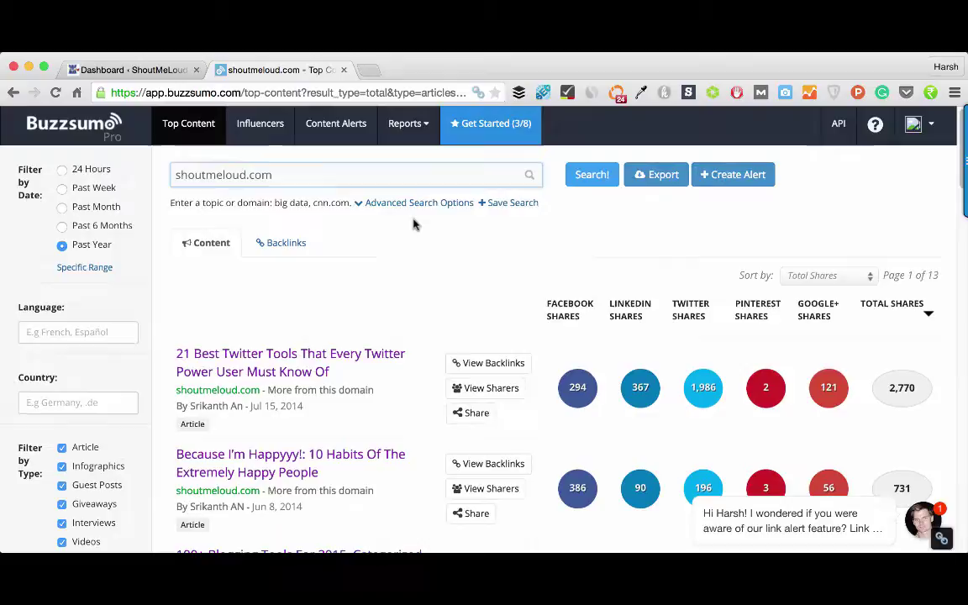
scroll(420, 247, "down", 1)
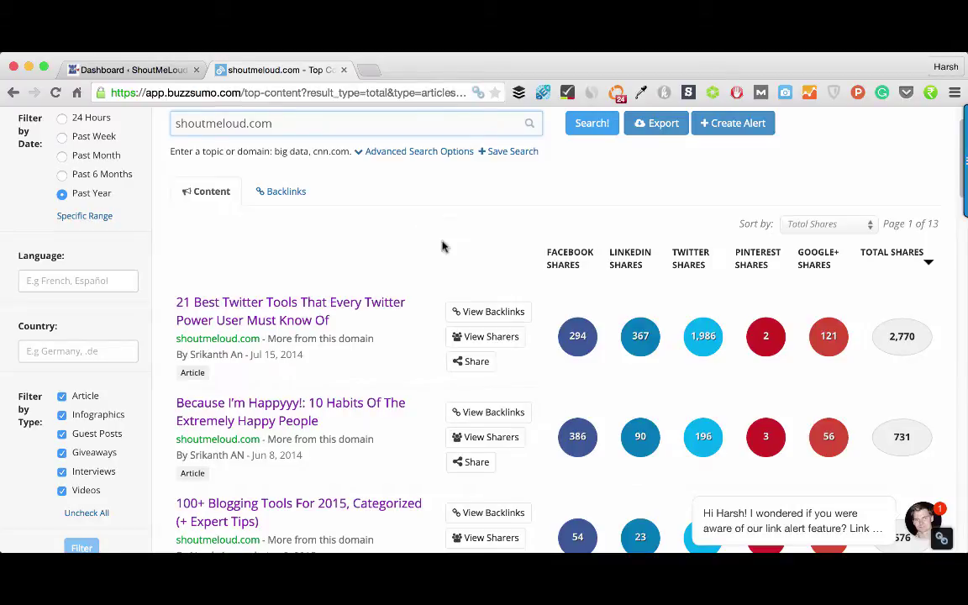
scroll(609, 325, "down", 1)
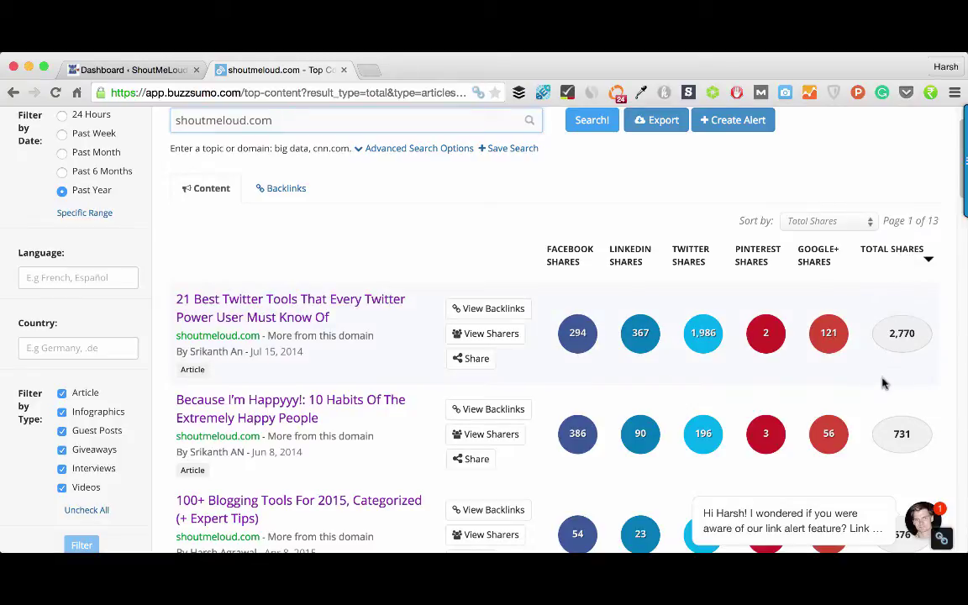
mouse_move(906, 343)
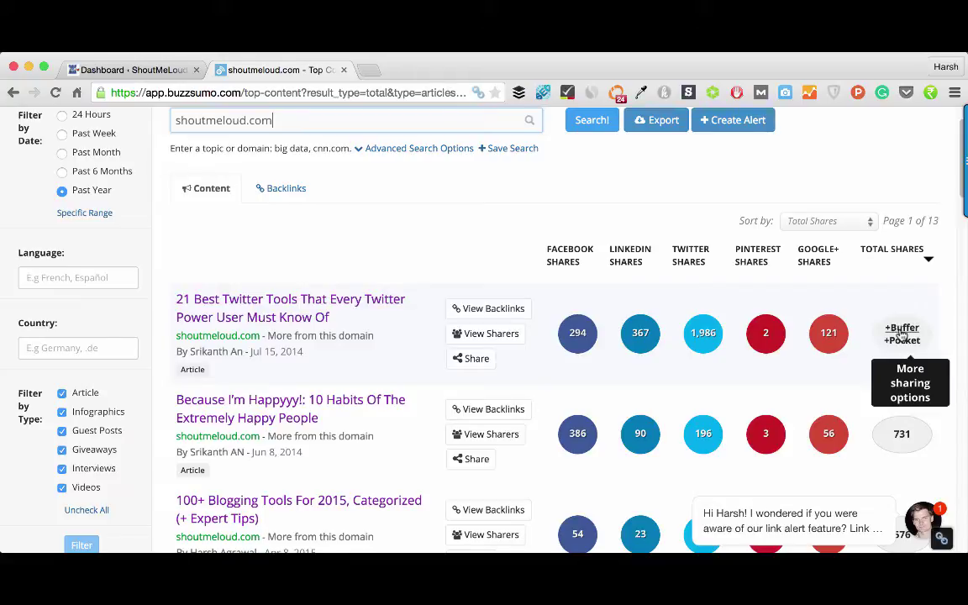
Sort the shoutmeloud.com articles by Facebook shares and review the most shared ones
left_click(567, 262)
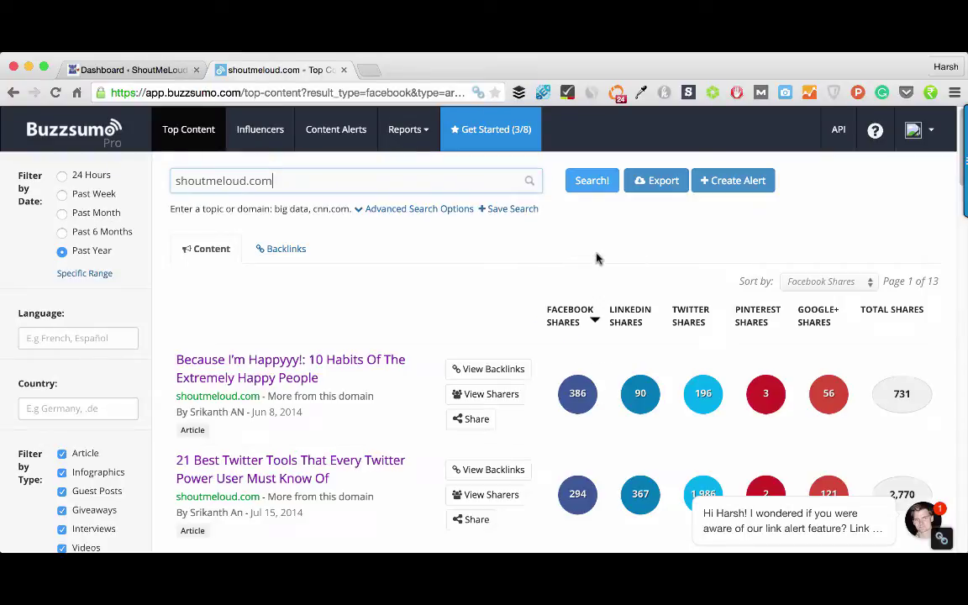
scroll(597, 257, "down", 1)
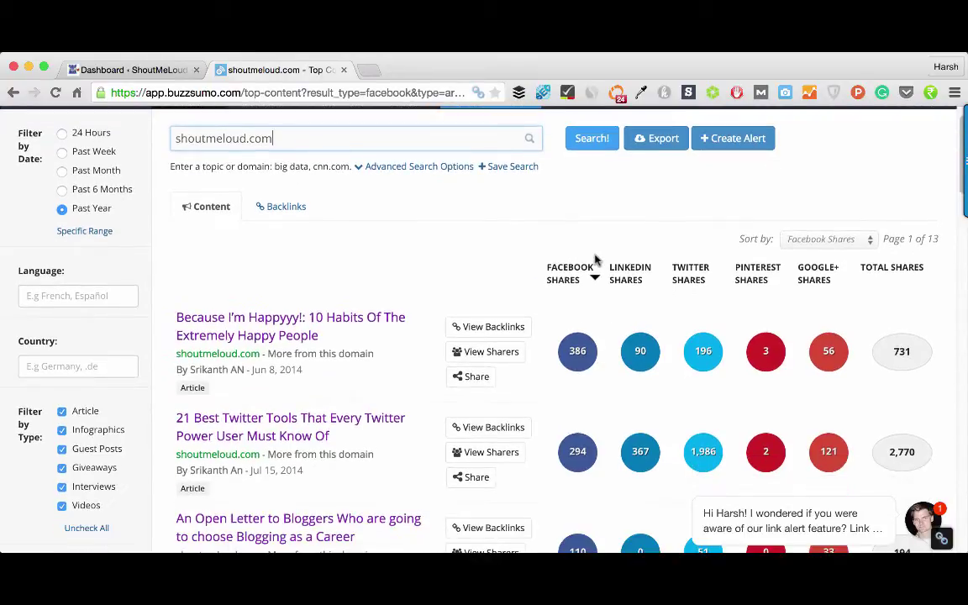
scroll(595, 259, "down", 1)
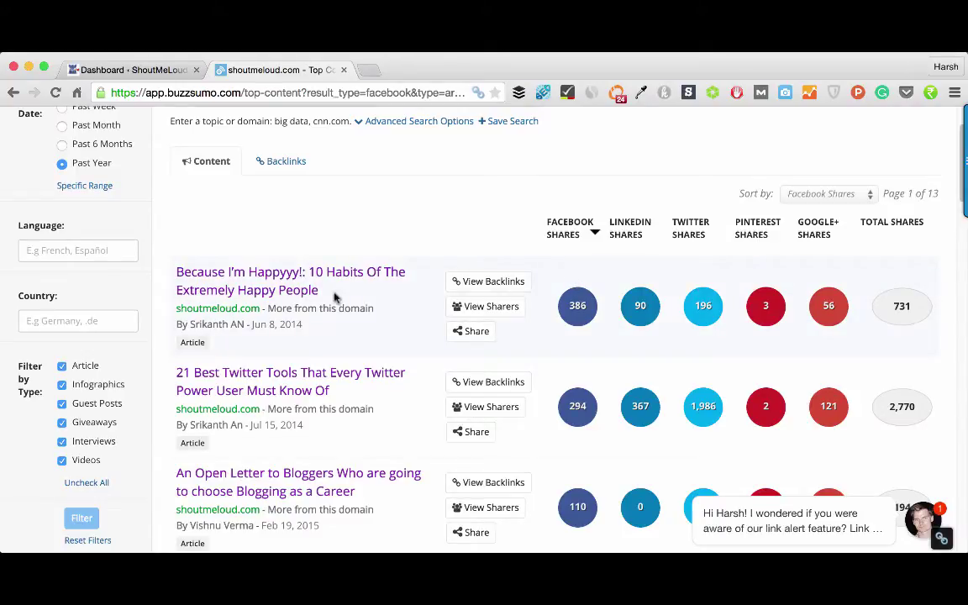
scroll(300, 300, "down", 1)
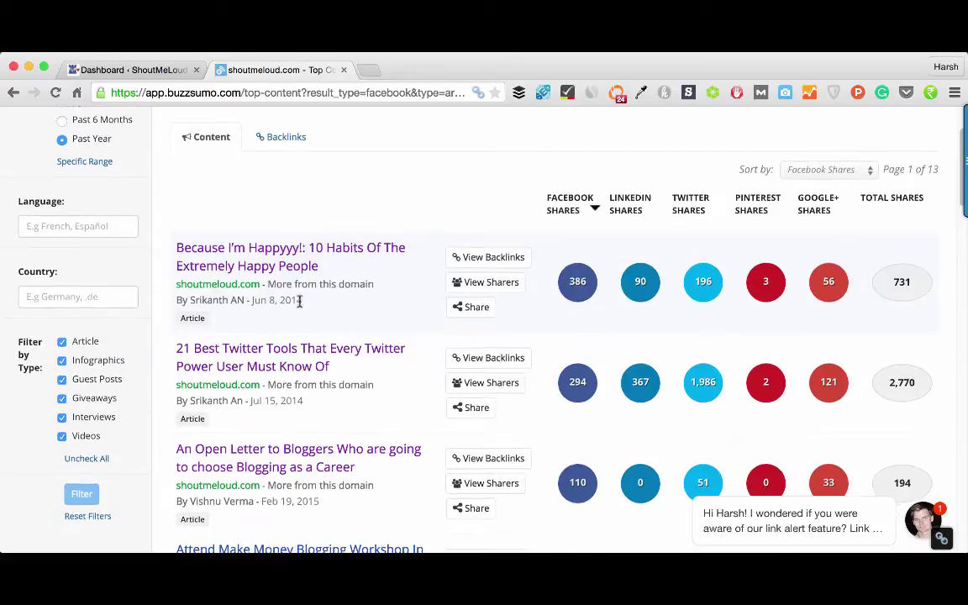
scroll(298, 301, "down", 1)
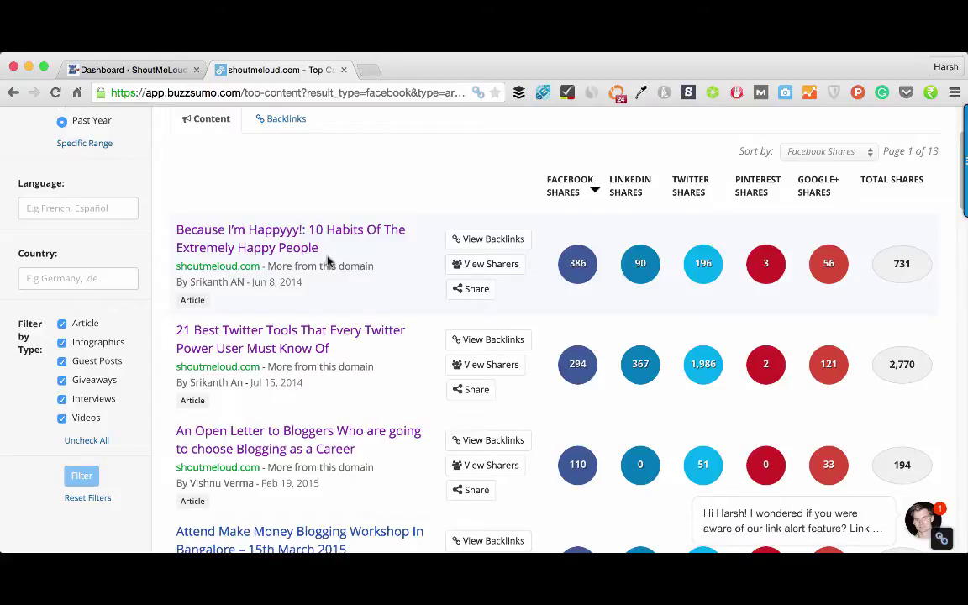
scroll(328, 262, "up", 3)
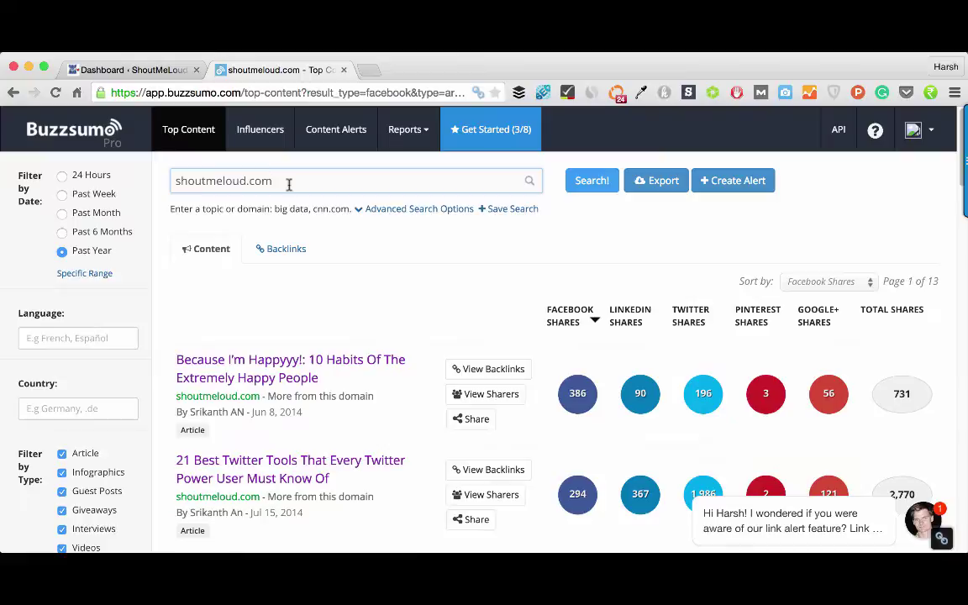
Replace the searched domain with makeuseof.com and run the content search
left_click_drag(288, 183, 102, 168)
type("makeuseof.com")
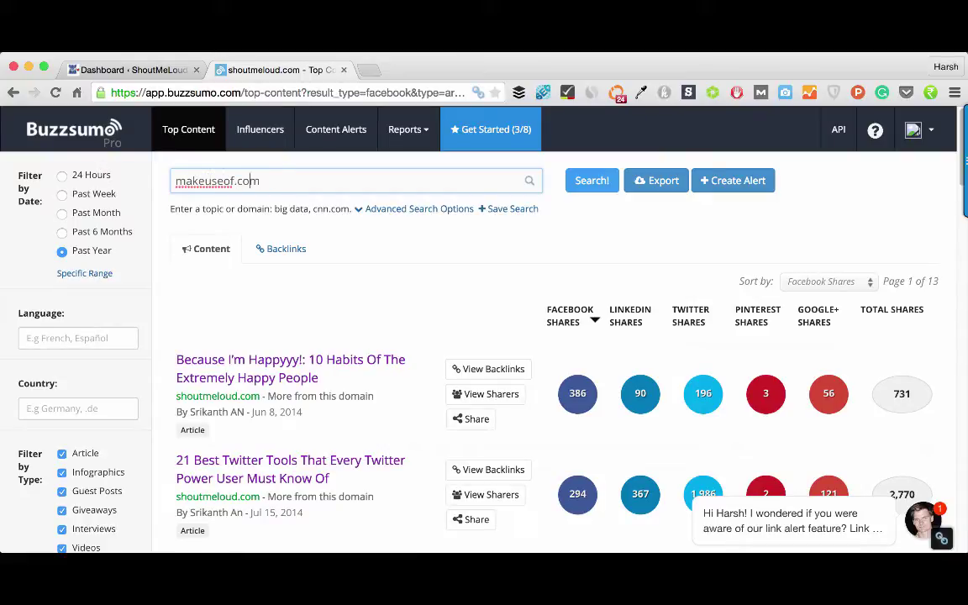
key("Return")
scroll(330, 280, "down", 3)
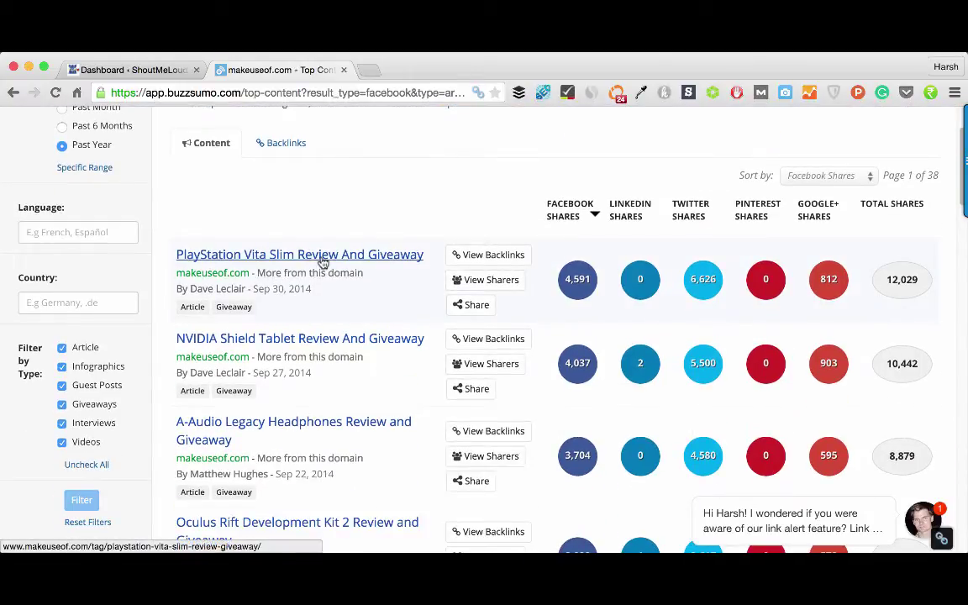
Exclude giveaways from the makeuseof.com content types, apply the filter and look through the resulting articles
scroll(323, 265, "down", 2)
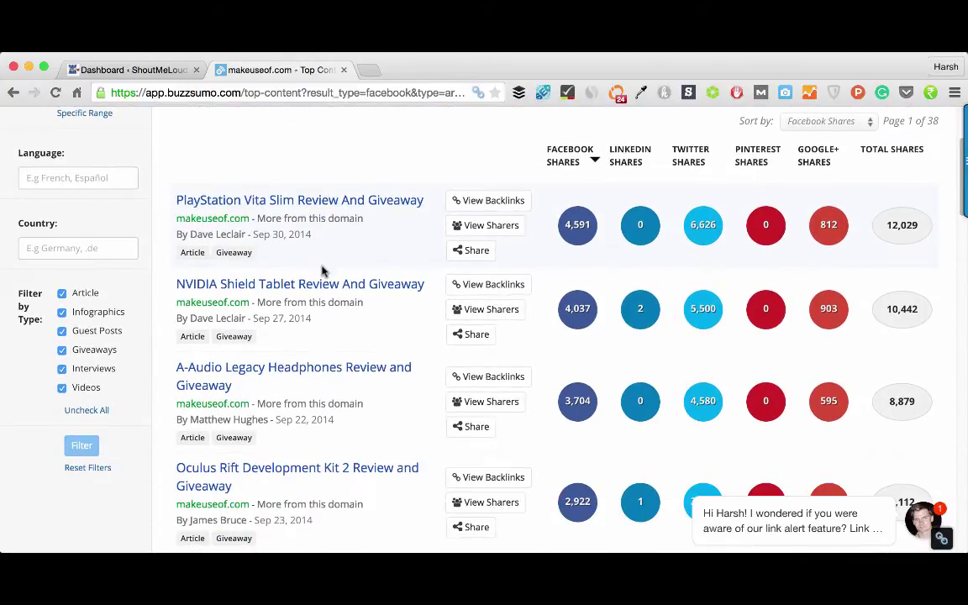
left_click(61, 349)
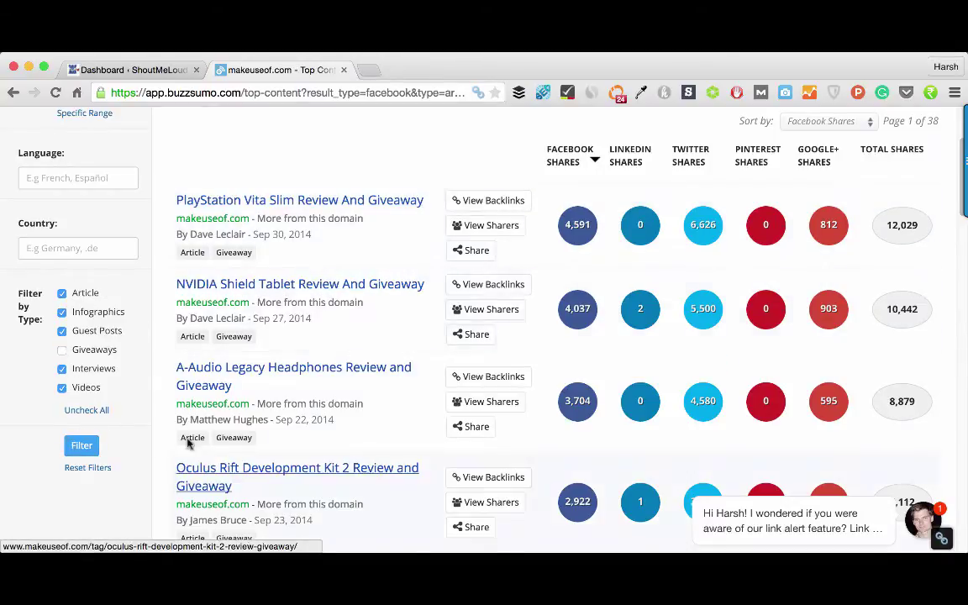
left_click(82, 448)
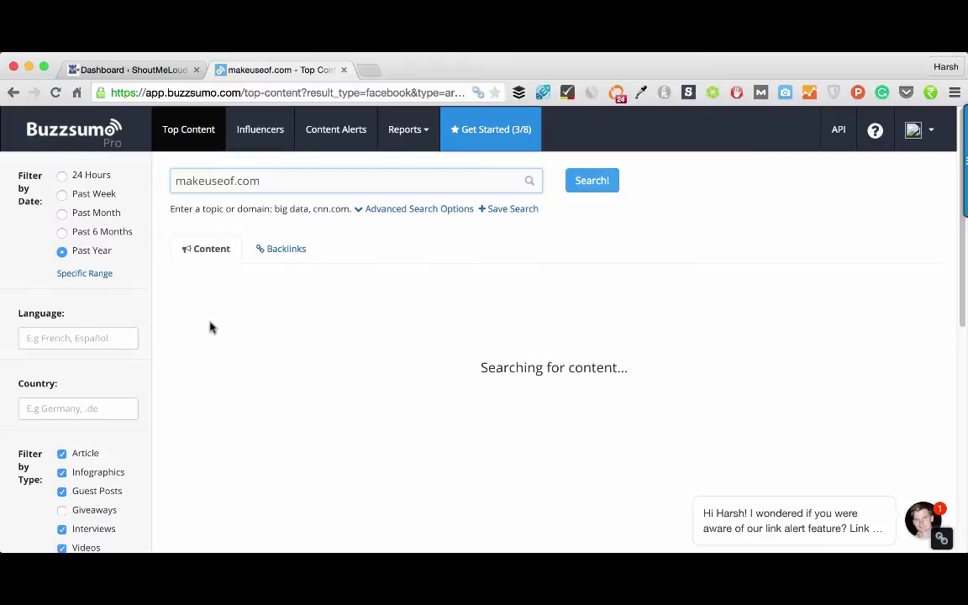
scroll(280, 301, "down", 3)
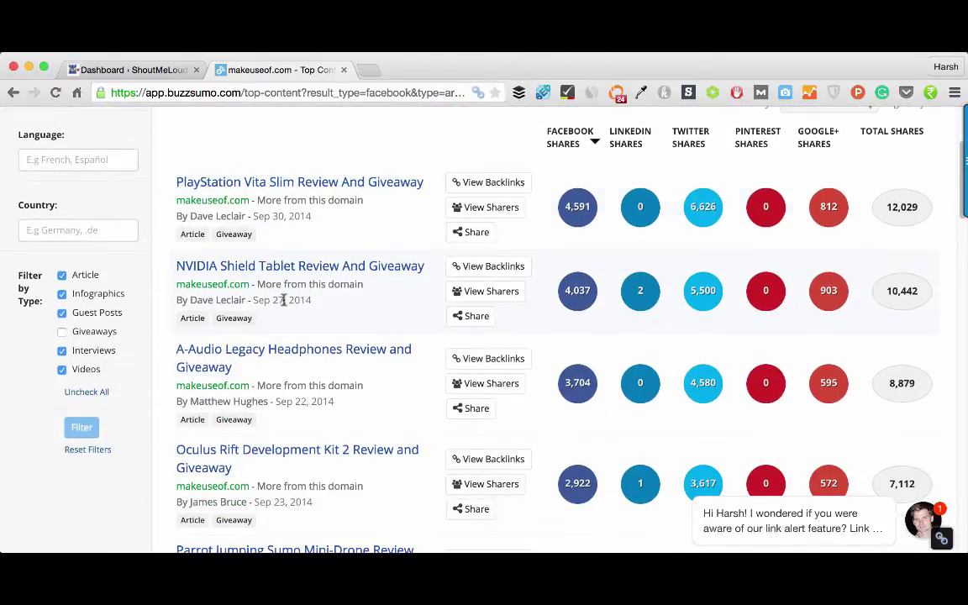
scroll(282, 300, "down", 2)
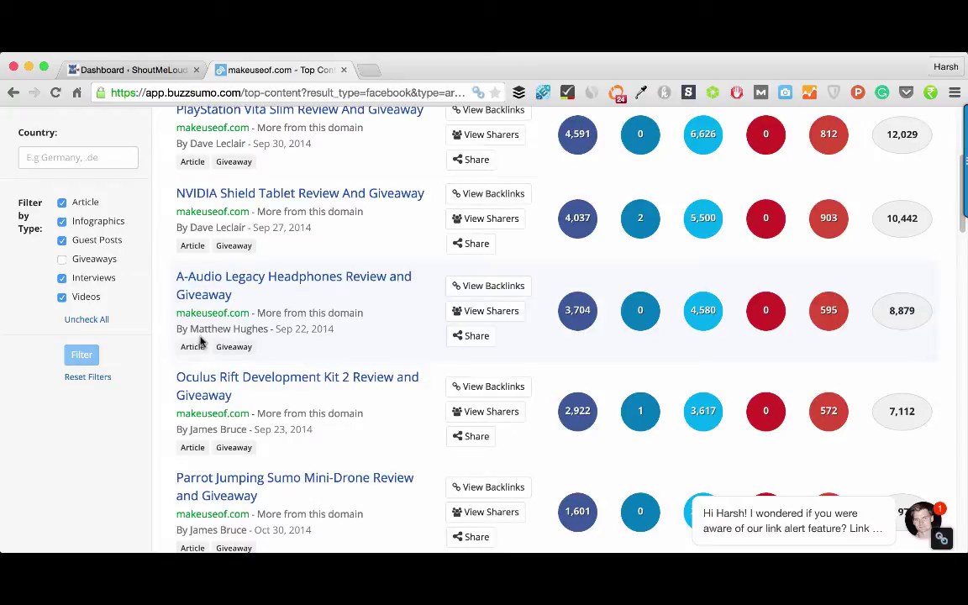
scroll(315, 310, "down", 1)
scroll(613, 283, "up", 5)
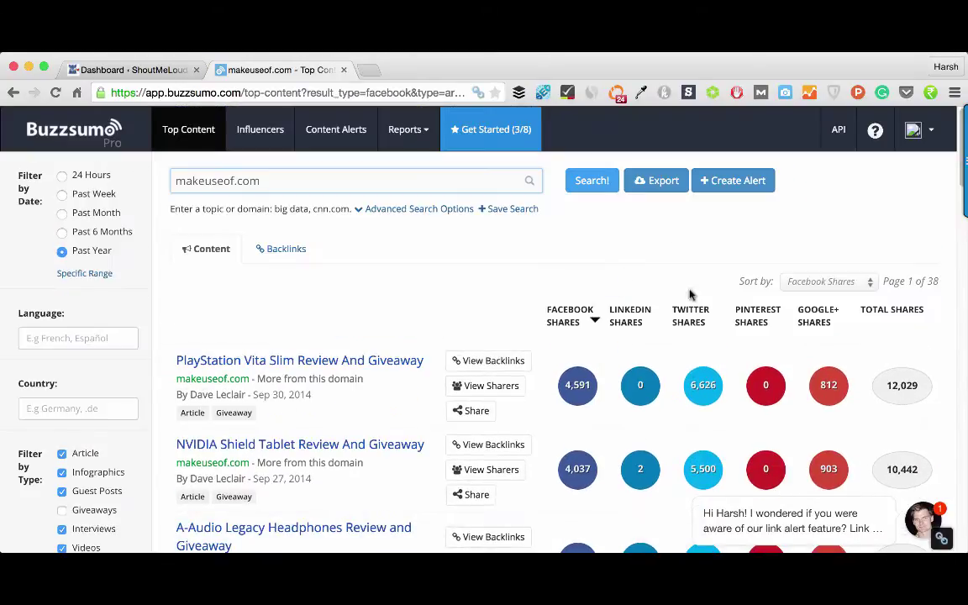
Sort the makeuseof.com articles by Twitter shares and look through the list for content that is not a giveaway
left_click(688, 323)
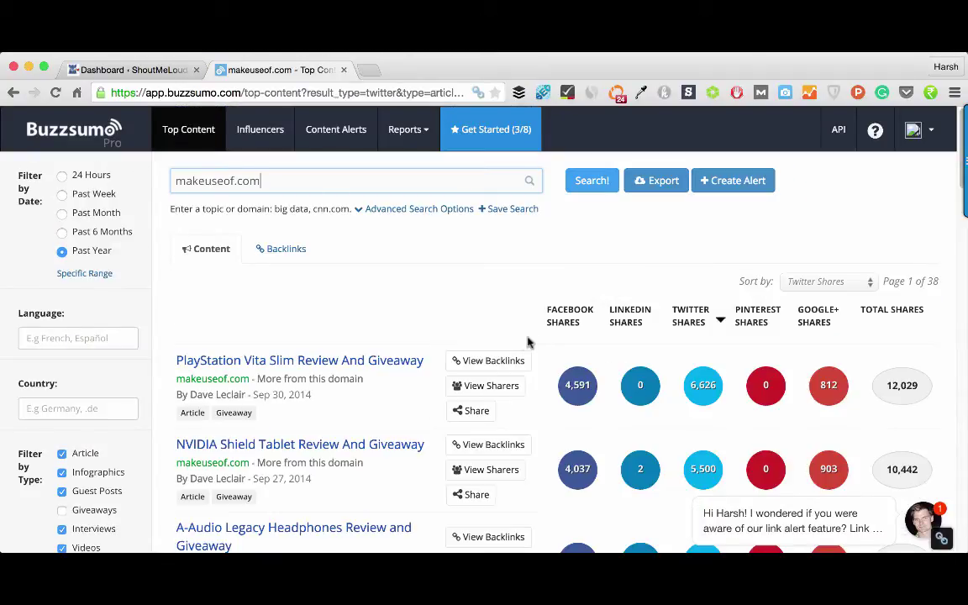
scroll(522, 342, "down", 4)
scroll(353, 367, "down", 4)
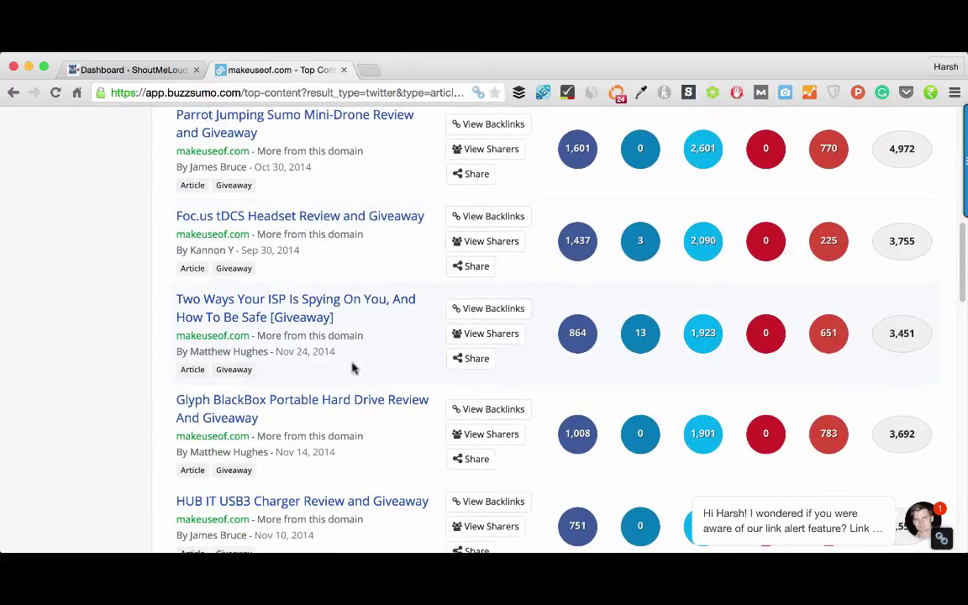
left_click_drag(355, 318, 186, 309)
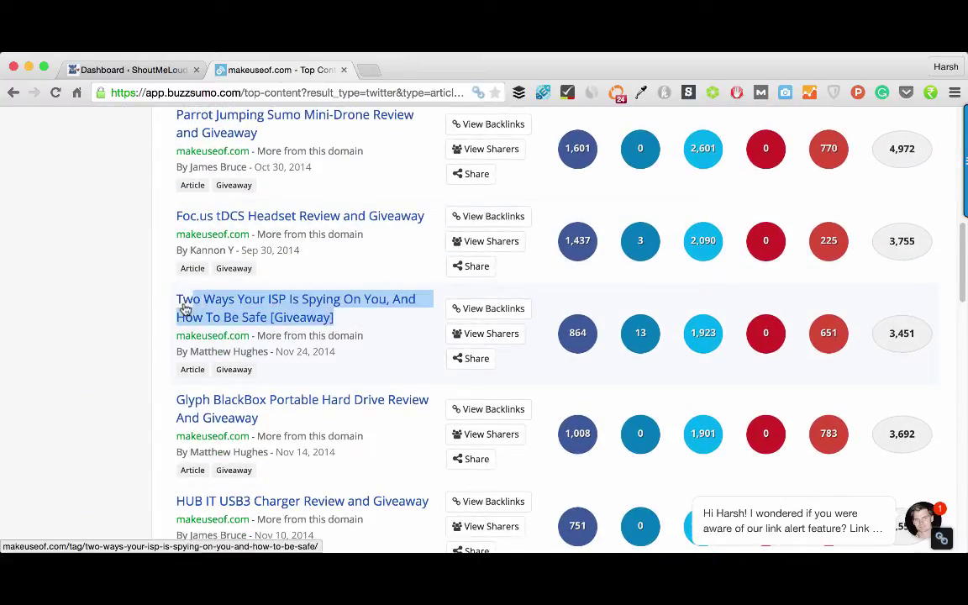
scroll(281, 360, "down", 3)
scroll(285, 361, "down", 6)
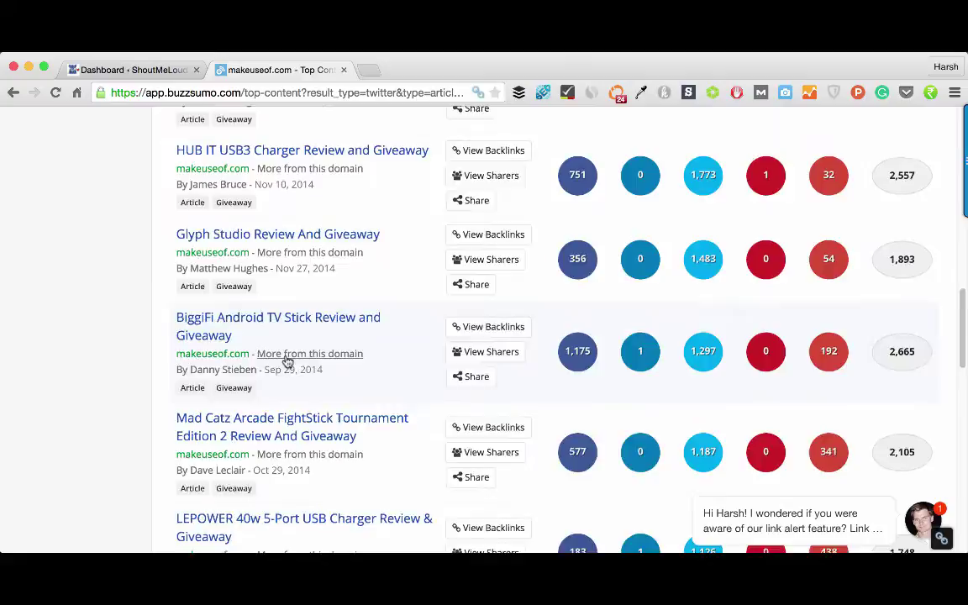
Check the backlinks of the article "Is MacBooster 2 The Mac Toolkit You've Been Looking For?" and return to the makeuseof.com results
left_click_drag(305, 289, 181, 274)
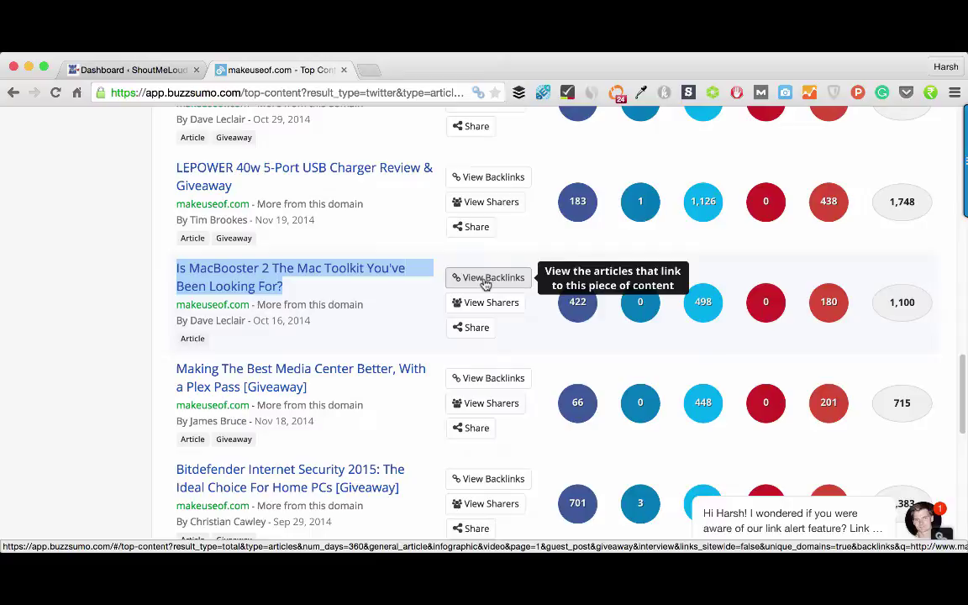
left_click(486, 284)
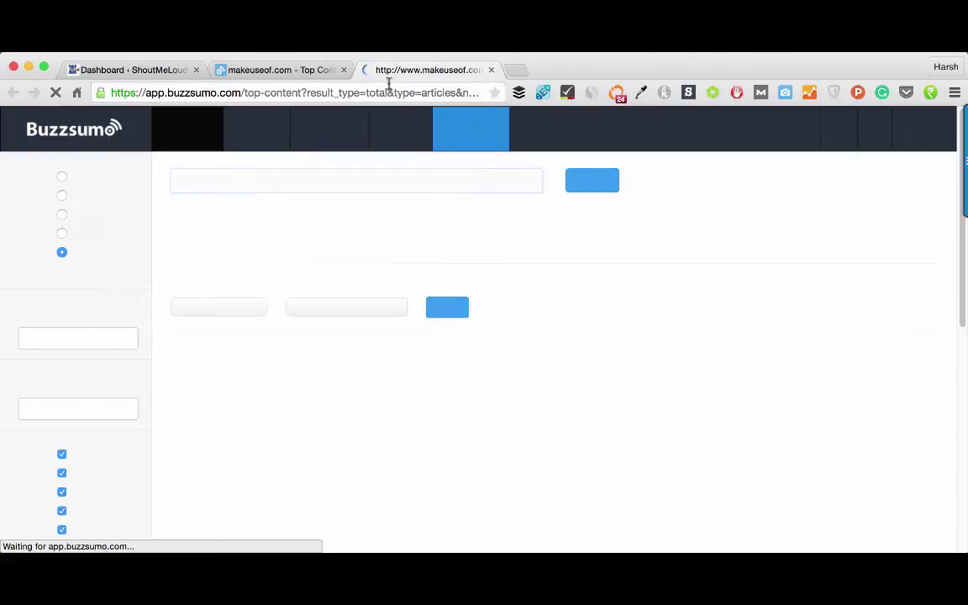
scroll(332, 344, "down", 3)
scroll(332, 344, "down", 1)
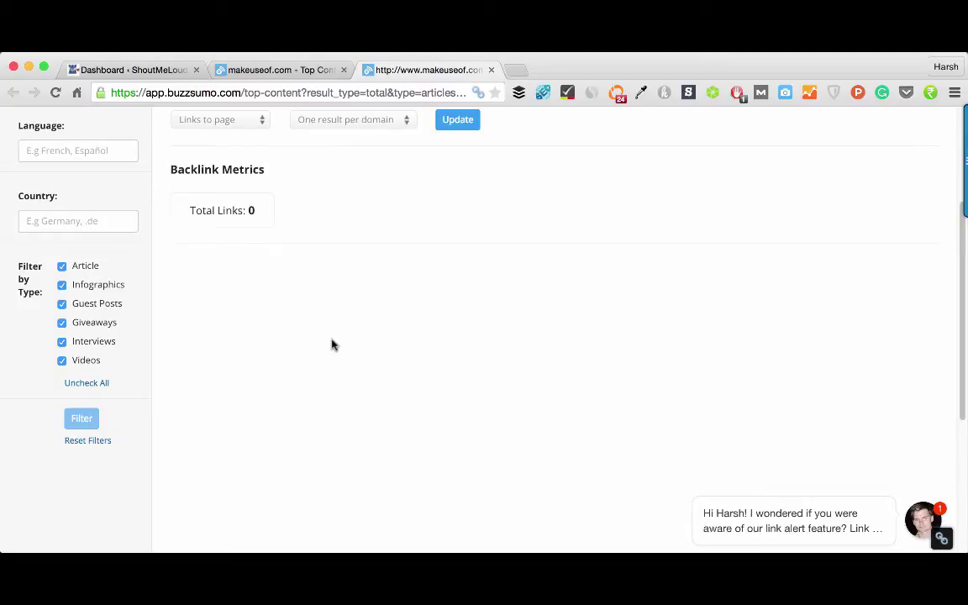
left_click(492, 72)
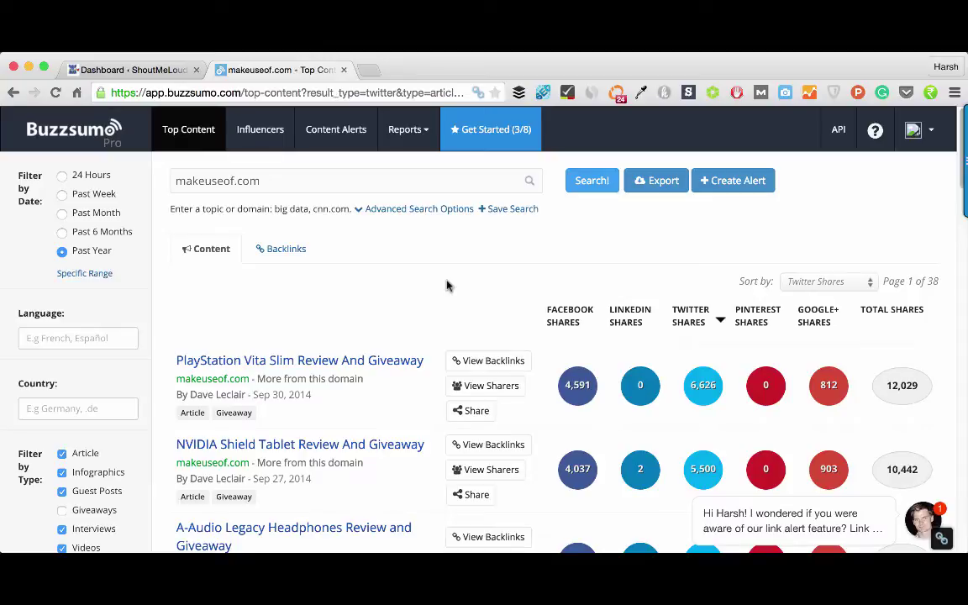
Look up the backlinks to the whole makeuseof.com domain
left_click(286, 251)
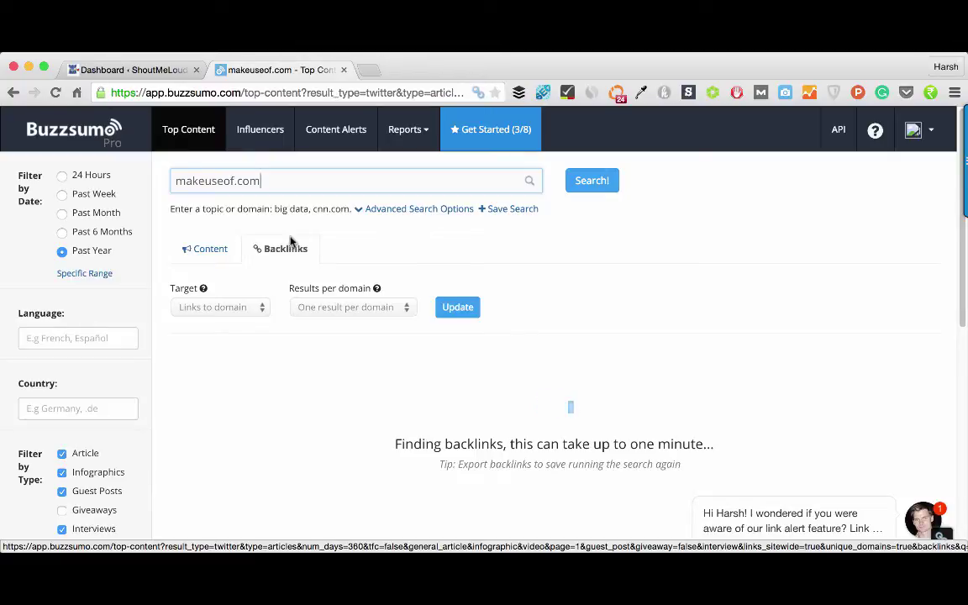
Return to the content results and search the top content for the topic "wordpress seo" instead of makeuseof.com
left_click(195, 259)
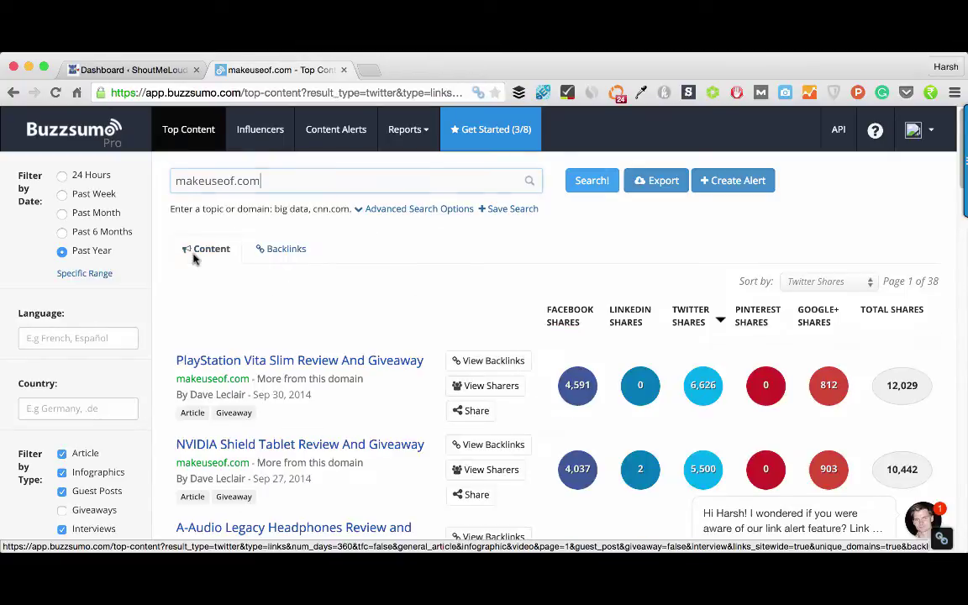
left_click_drag(274, 175, 158, 182)
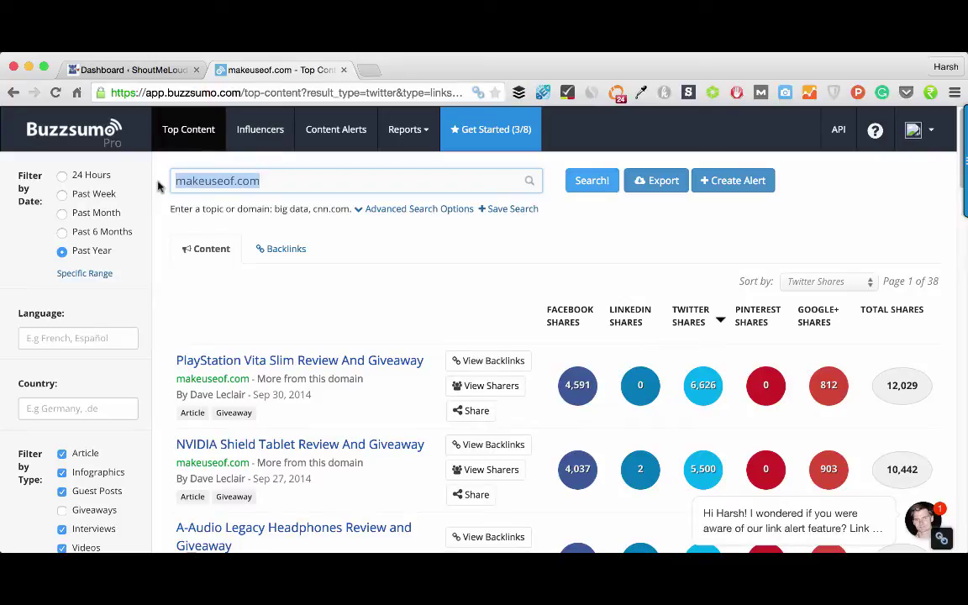
type("wordpress seo")
key("Return")
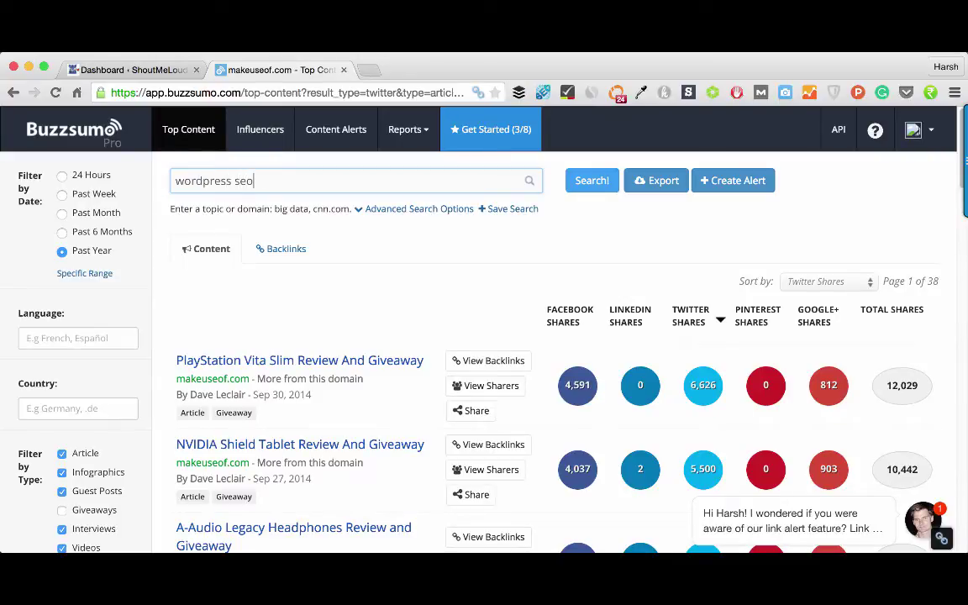
Limit the "wordpress seo" results to the past month and look through the most shared articles
left_click(63, 212)
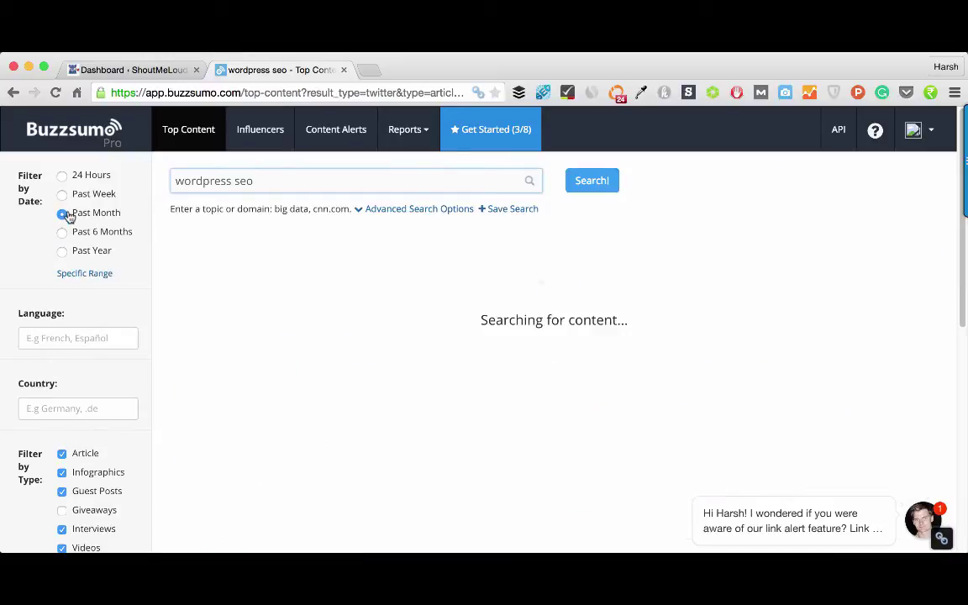
scroll(674, 339, "down", 1)
scroll(674, 339, "down", 3)
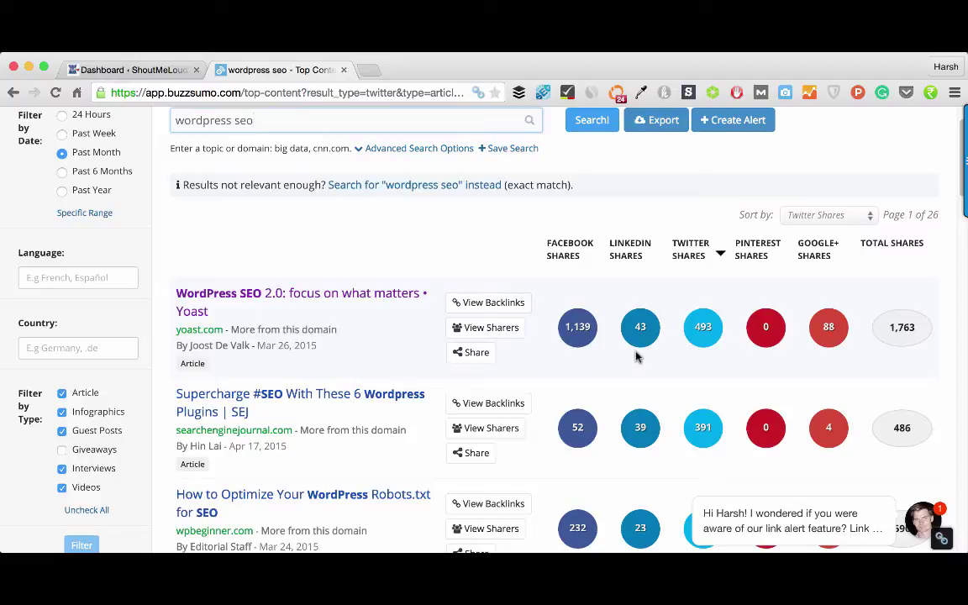
scroll(588, 353, "up", 2)
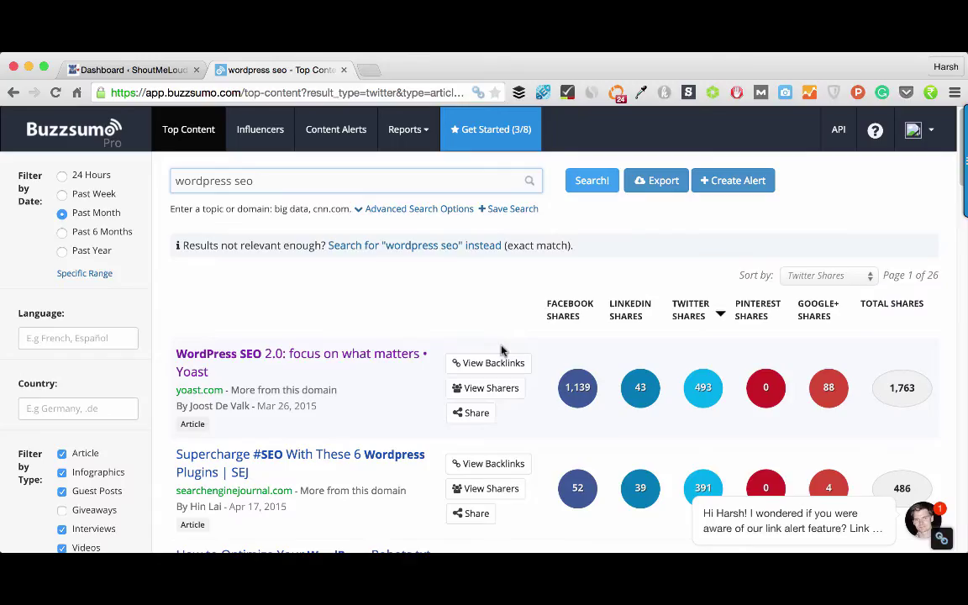
Search the influencers for the topic "content marketing" and look through the listed profiles
left_click(251, 134)
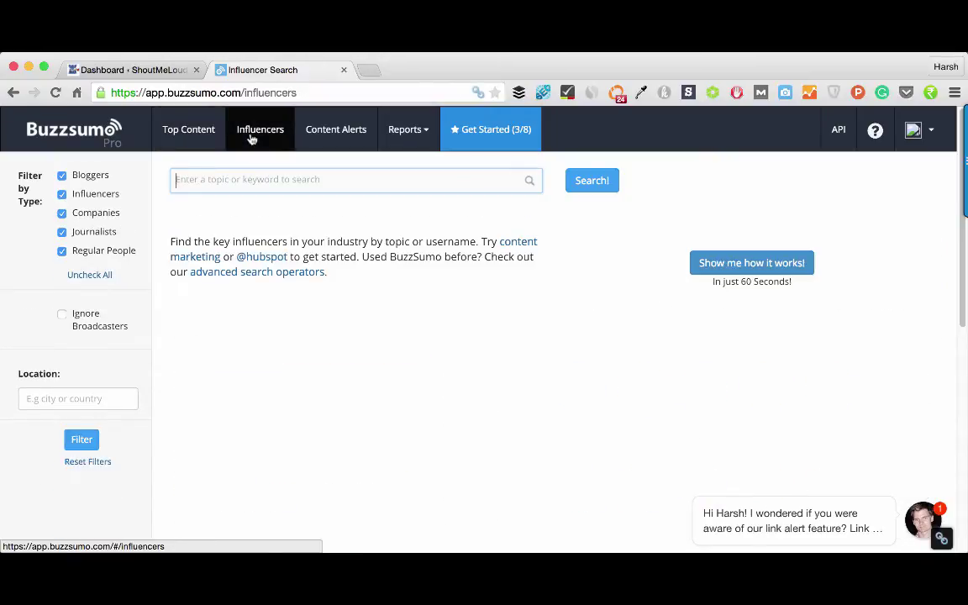
left_click(270, 180)
type("con")
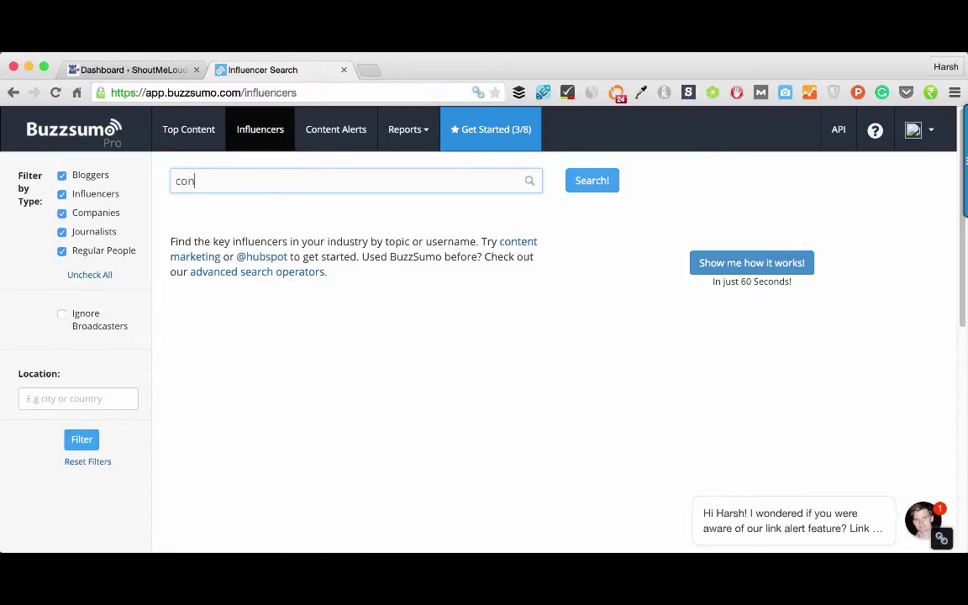
type("tent marketing")
left_click(591, 182)
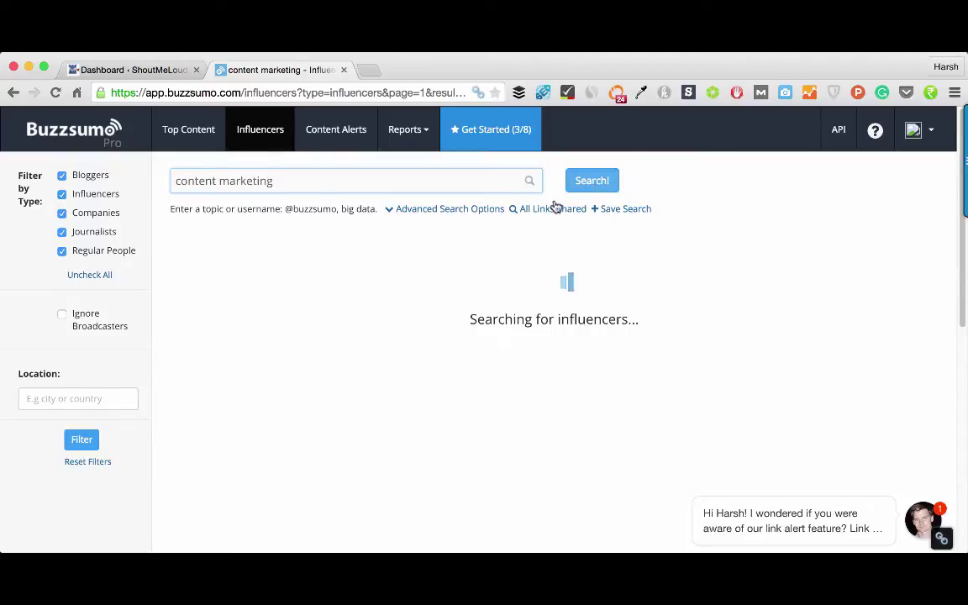
scroll(478, 259, "down", 1)
scroll(476, 259, "down", 2)
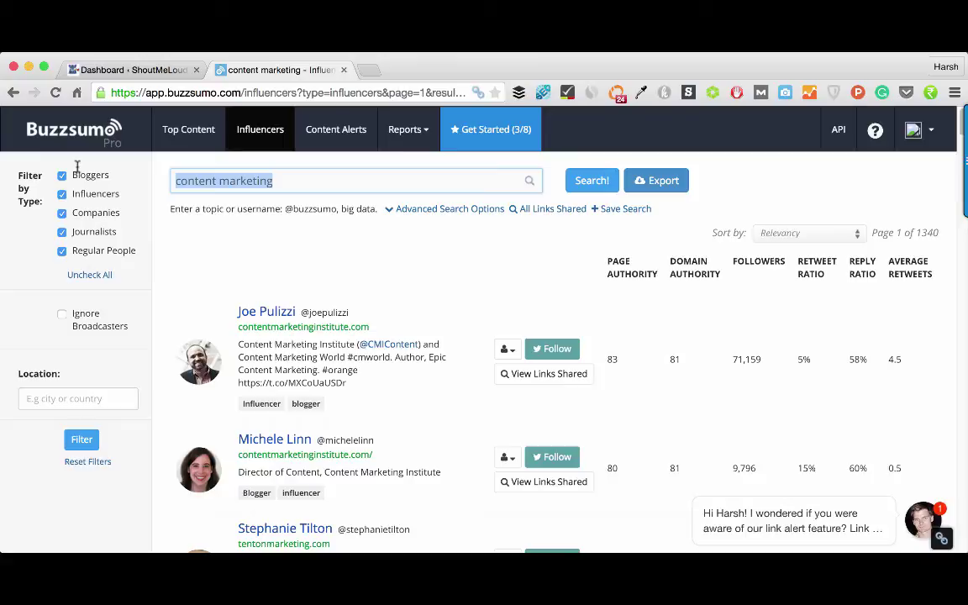
key("BackSpace")
type("@semrush")
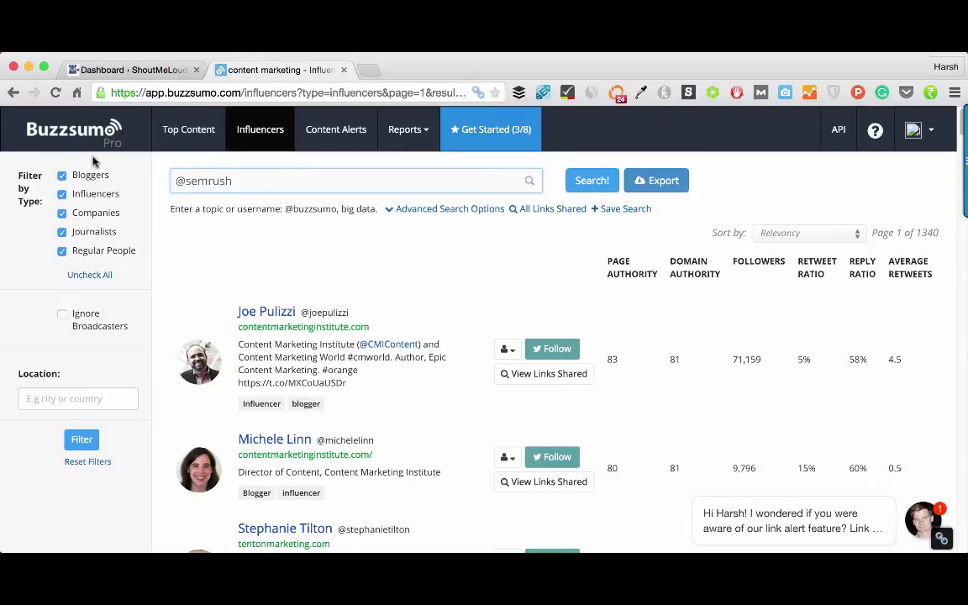
left_click(588, 181)
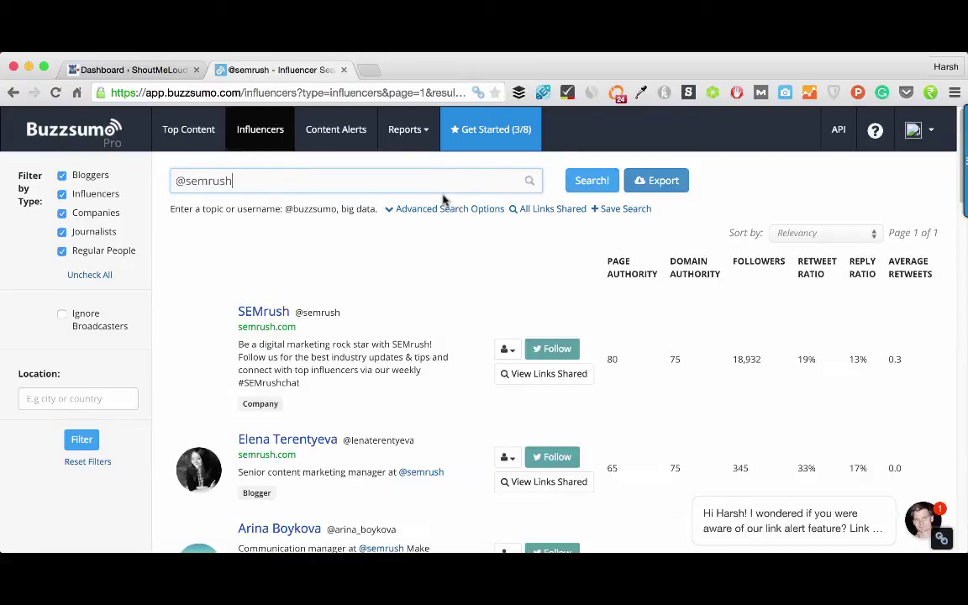
scroll(428, 249, "down", 2)
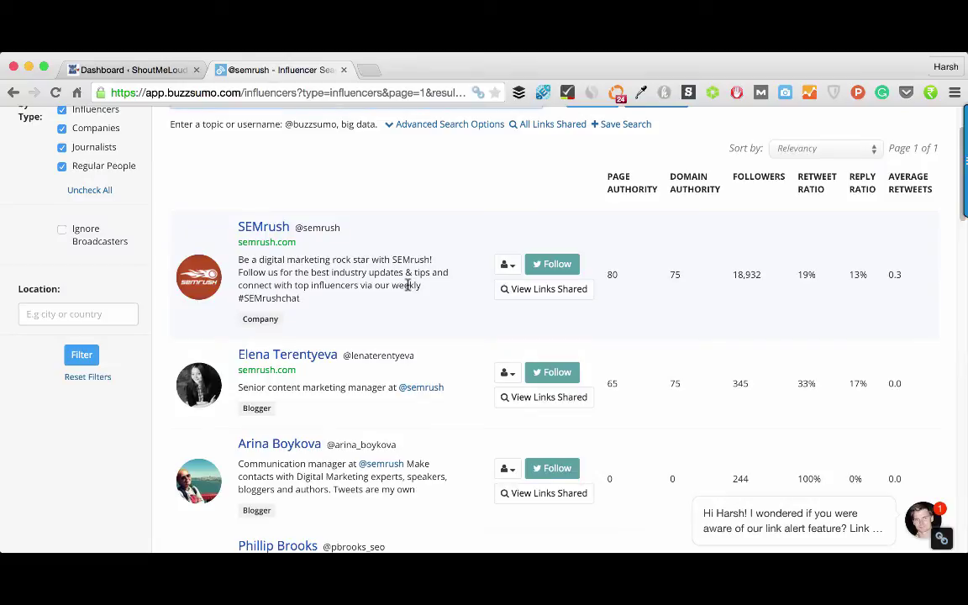
scroll(376, 292, "down", 2)
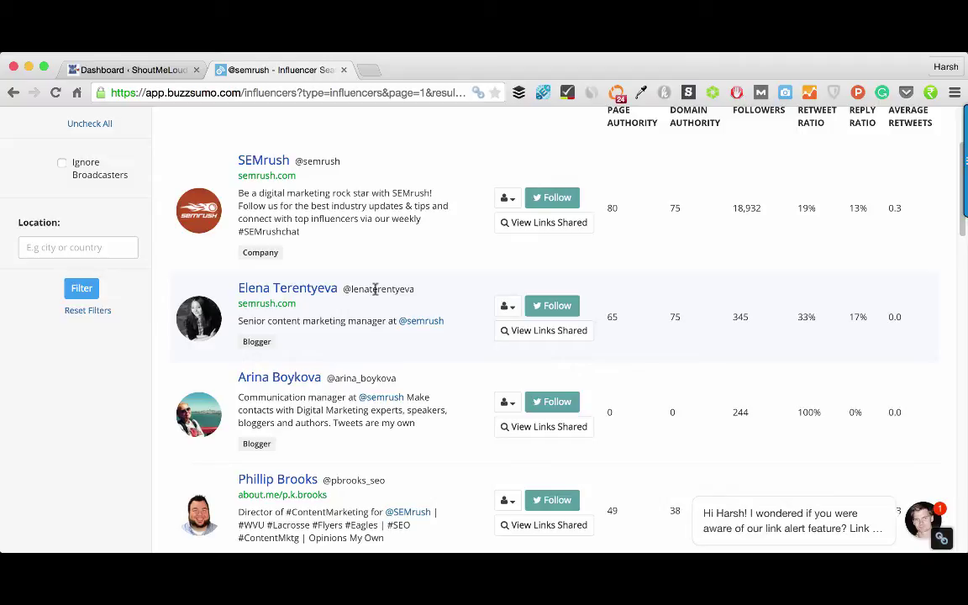
scroll(370, 135, "up", 4)
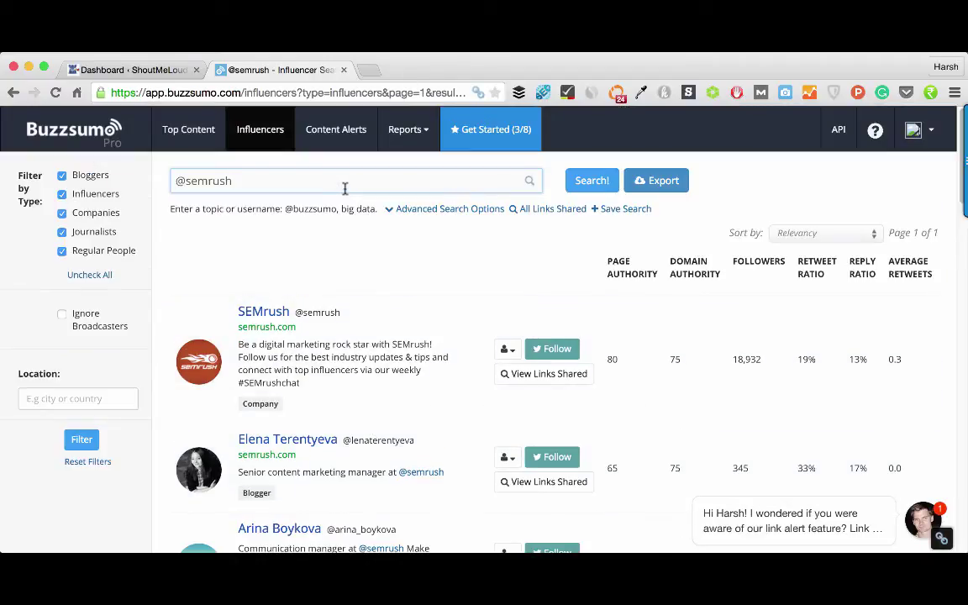